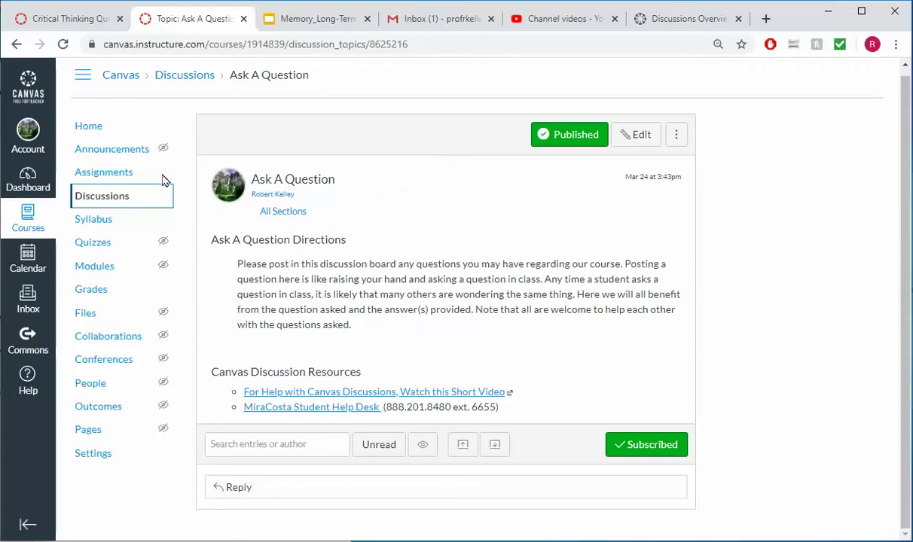
# Open the course's Discussions page in a new browser tab and start a new discussion titled "Week 10 Memory".
pyautogui.rightClick(119, 207)
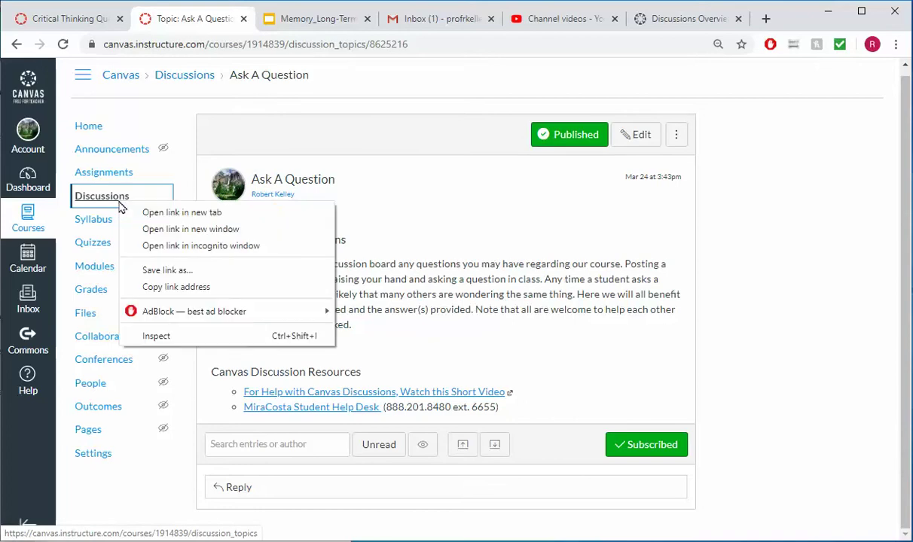
pyautogui.click(164, 211)
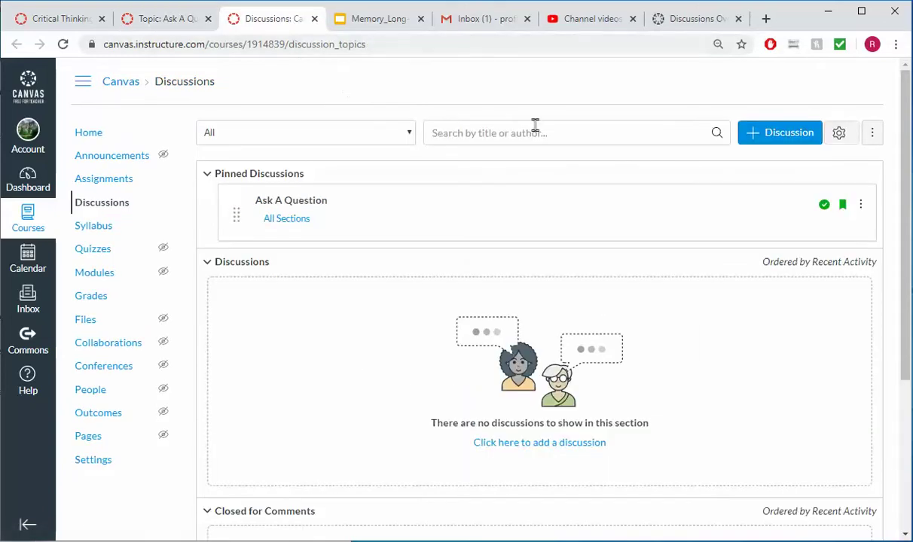
pyautogui.click(803, 140)
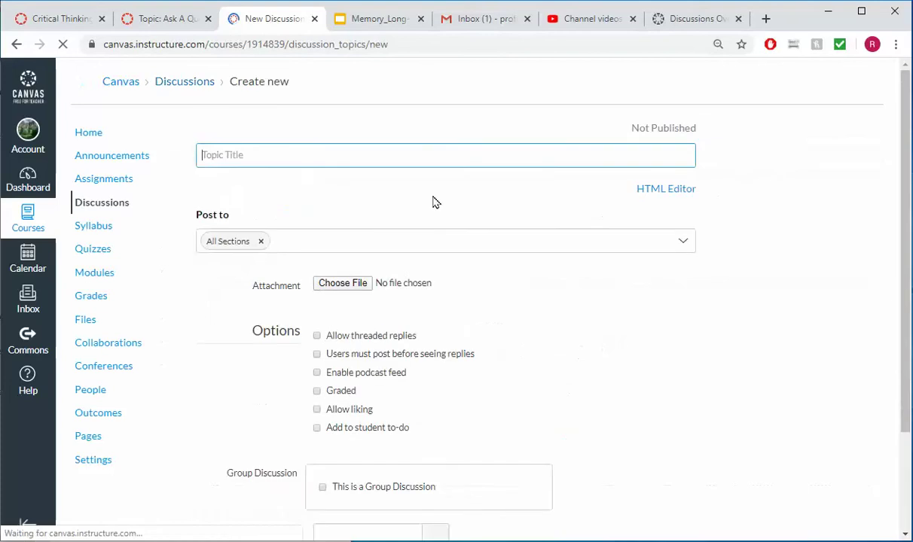
pyautogui.write('Week')
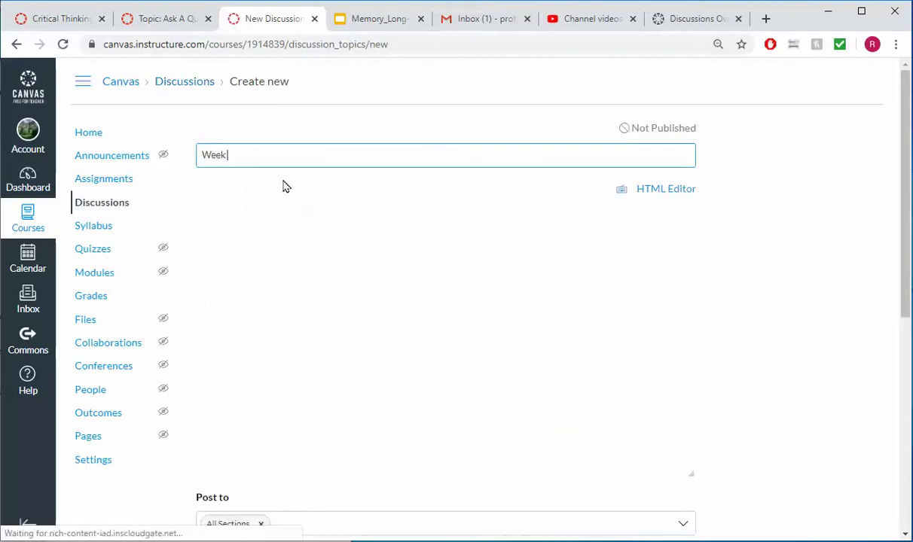
pyautogui.write(' 10 Memory')
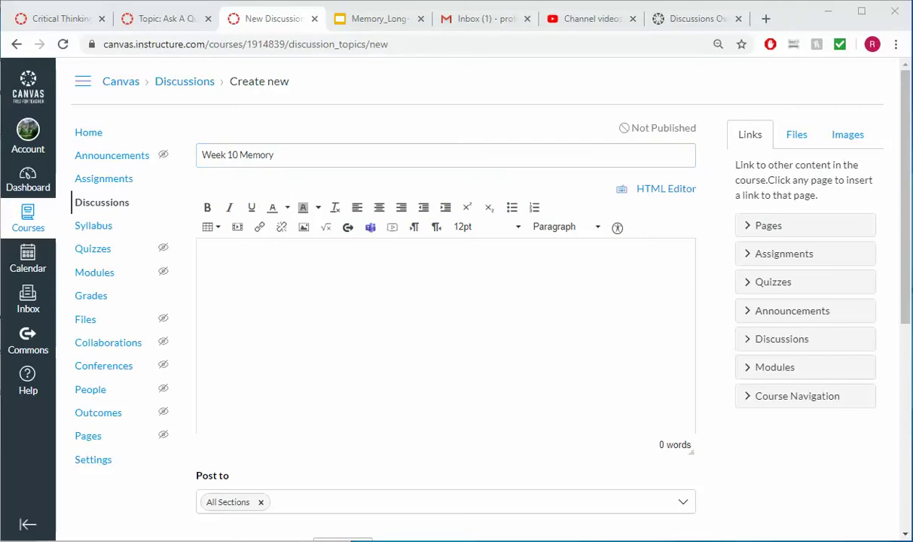
# Paste the copied memory discussion instructions into the body of the new topic.
pyautogui.click(471, 289)
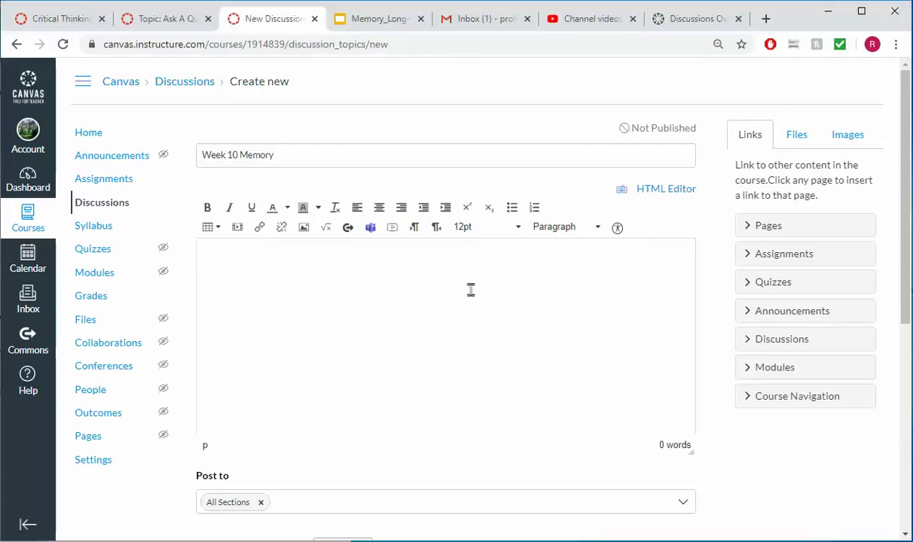
pyautogui.hotkey('ctrl', 'v')
pyautogui.scroll(5, 471, 289)
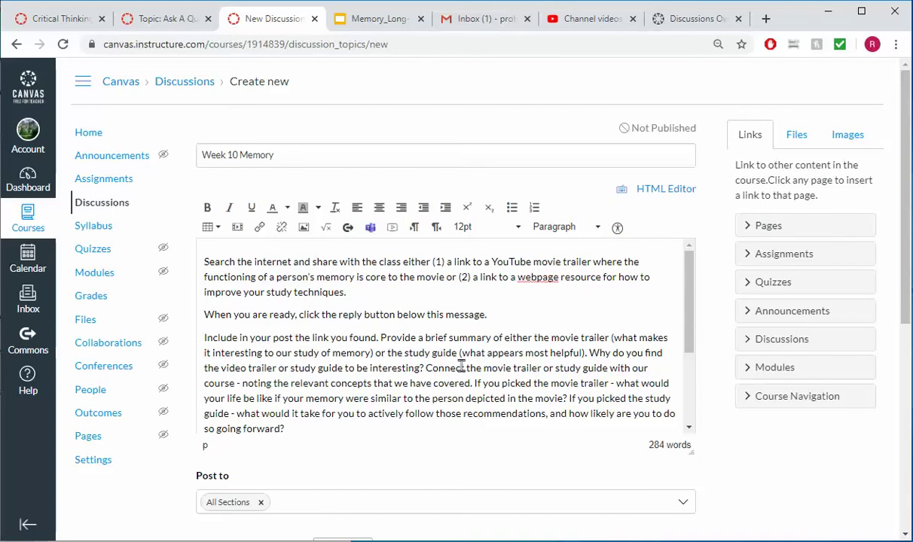
# Change the deadline day for initial posts from Tuesday to Wednesday and correct the misspelled "elegible" to "eligible".
pyautogui.scroll(-3, 461, 367)
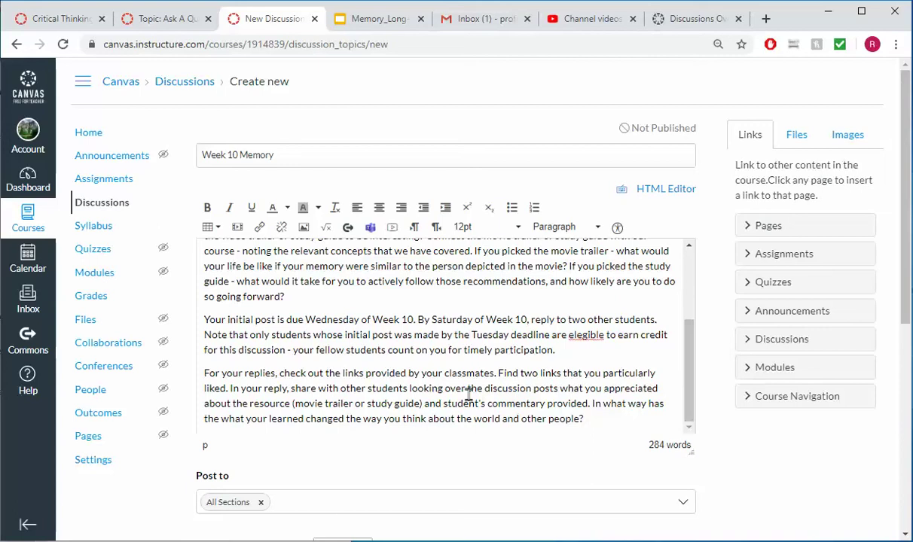
pyautogui.moveTo(559, 349); pyautogui.dragTo(213, 317)
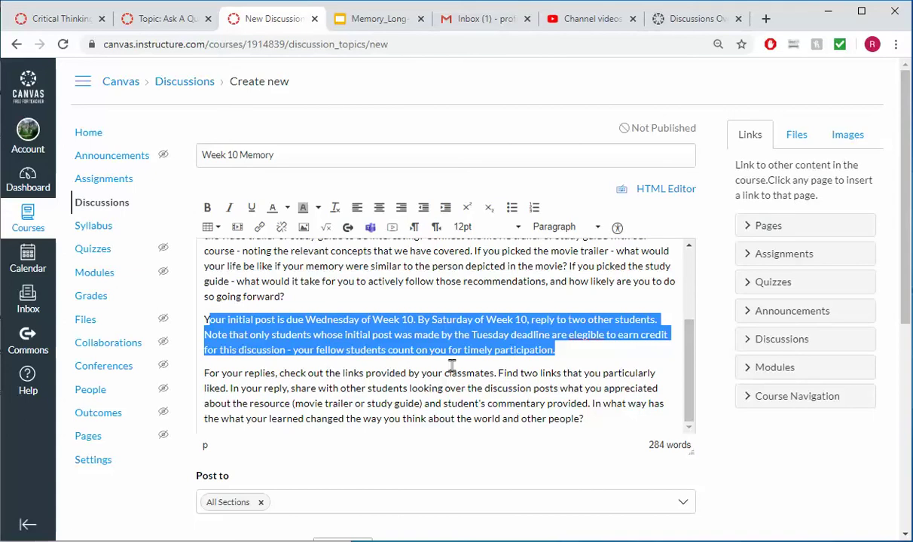
pyautogui.click(489, 335)
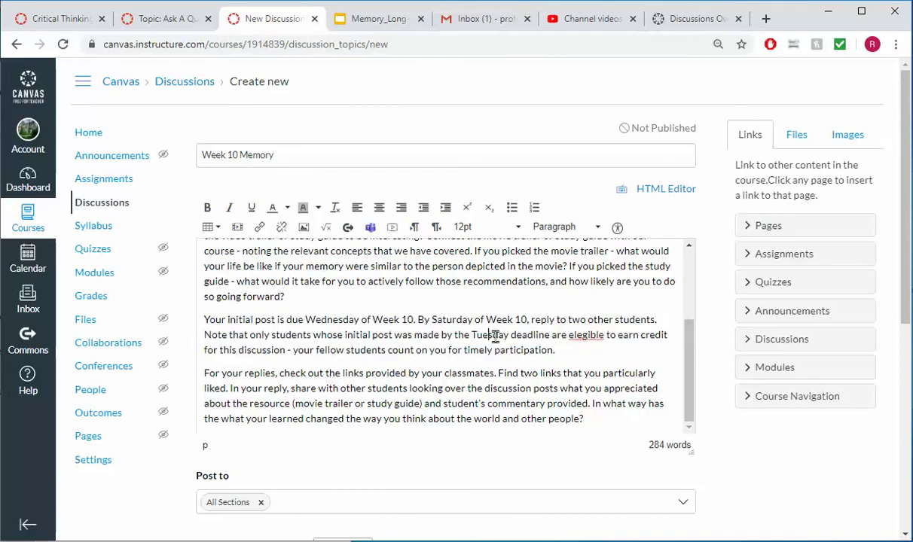
pyautogui.press('BackSpace')
pyautogui.press('BackSpace')
pyautogui.press('BackSpace')
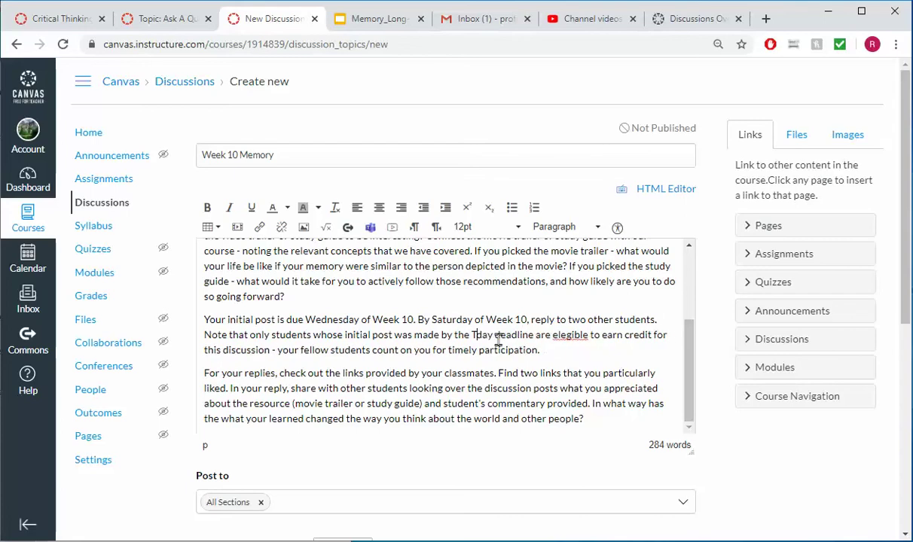
pyautogui.press('BackSpace')
pyautogui.write('Wednes')
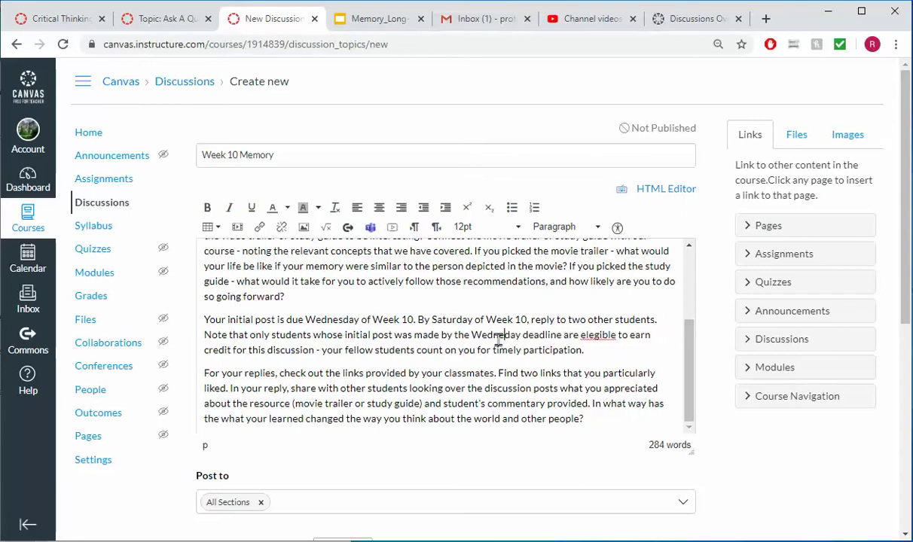
pyautogui.write('s')
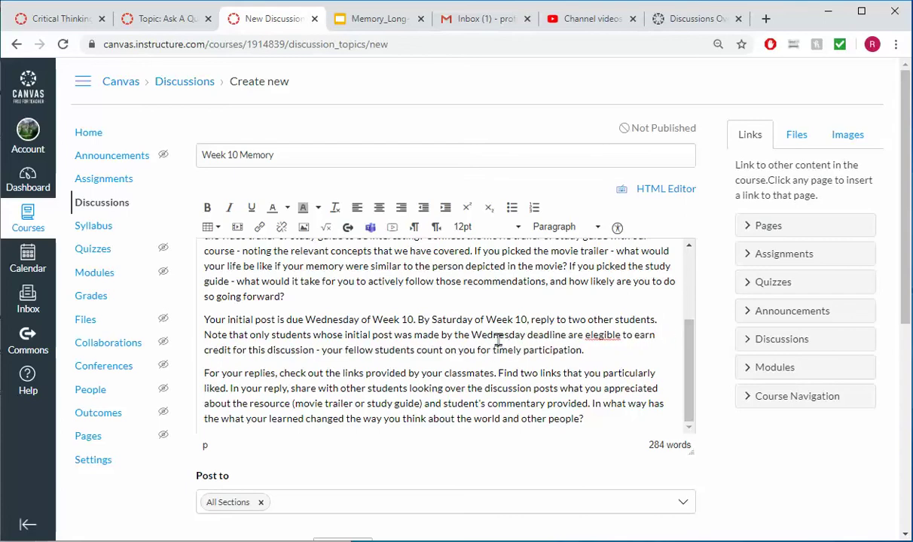
pyautogui.rightClick(605, 336)
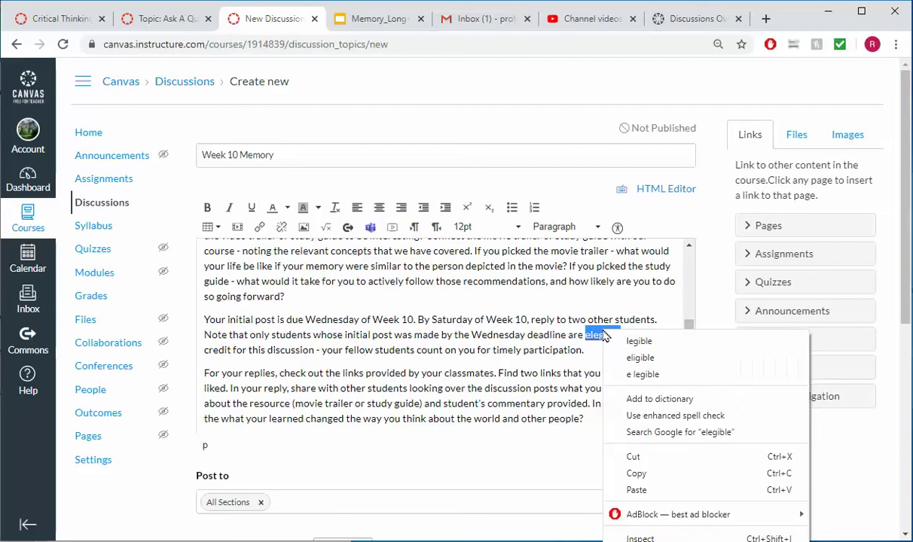
pyautogui.click(640, 358)
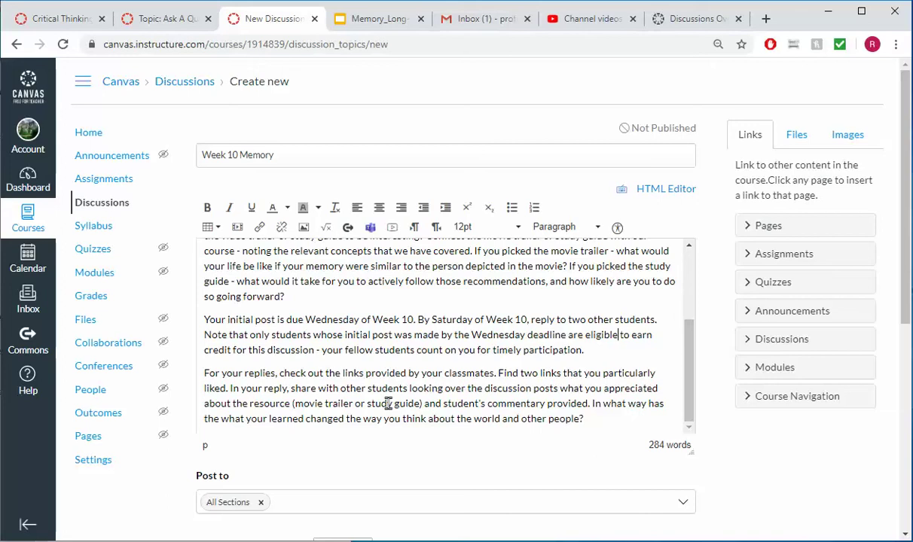
# Copy the Canvas Discussion Resources section from the Ask A Question topic and paste it below the last paragraph of the new discussion.
pyautogui.scroll(-2, 387, 403)
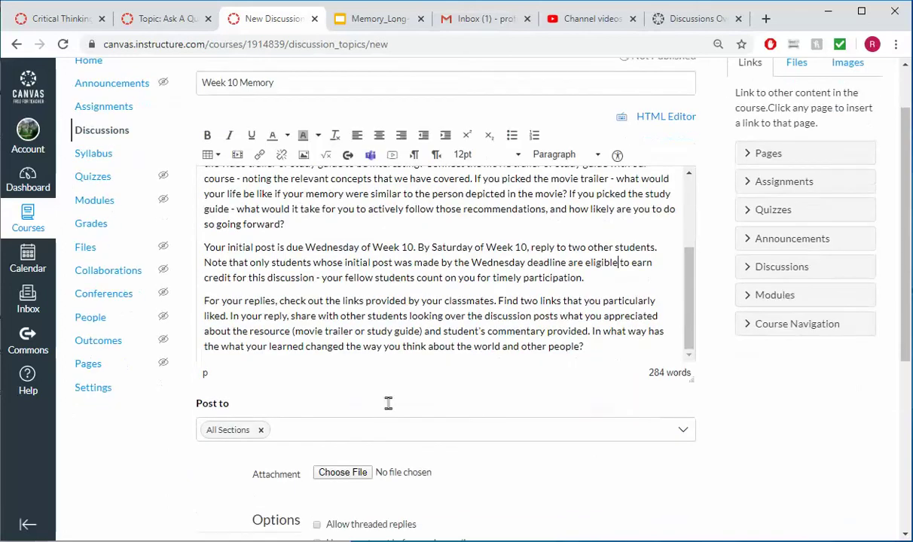
pyautogui.scroll(4, 387, 403)
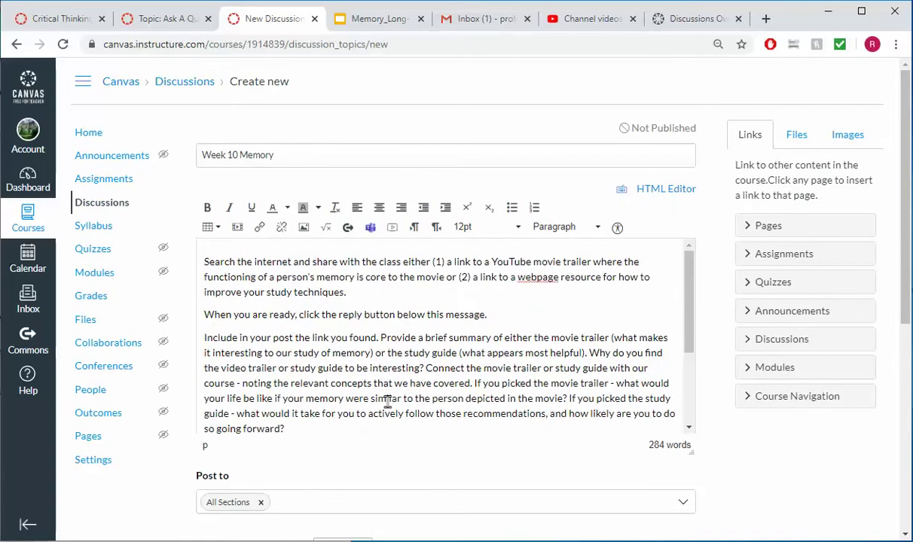
pyautogui.scroll(-3, 387, 403)
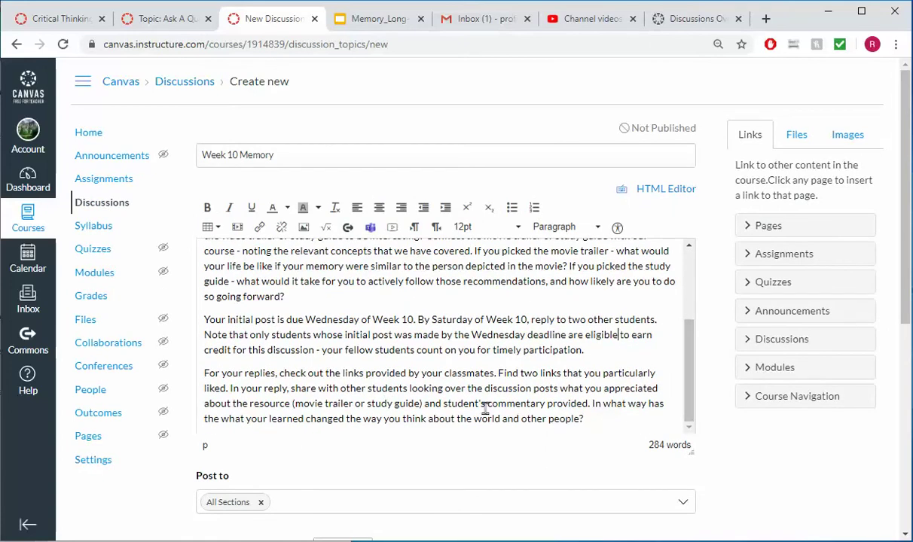
pyautogui.click(616, 423)
pyautogui.press('Return')
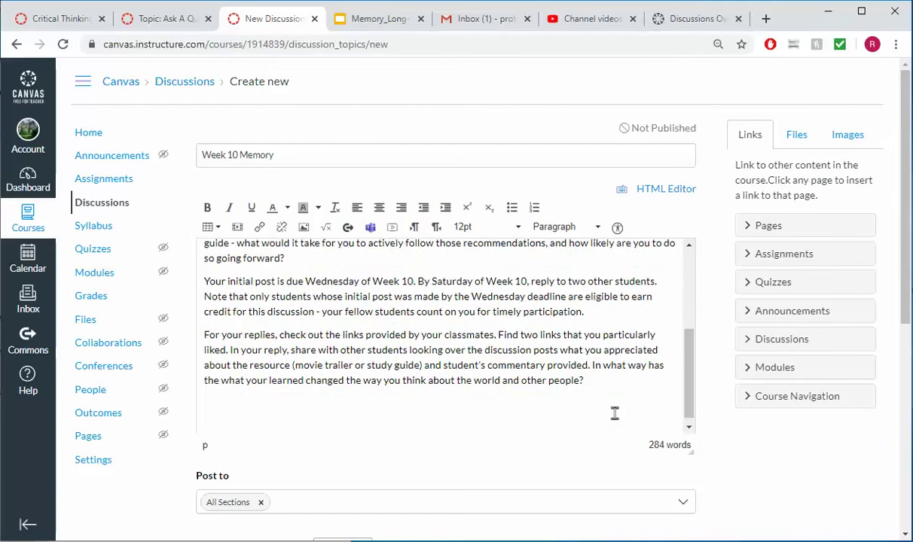
pyautogui.click(171, 23)
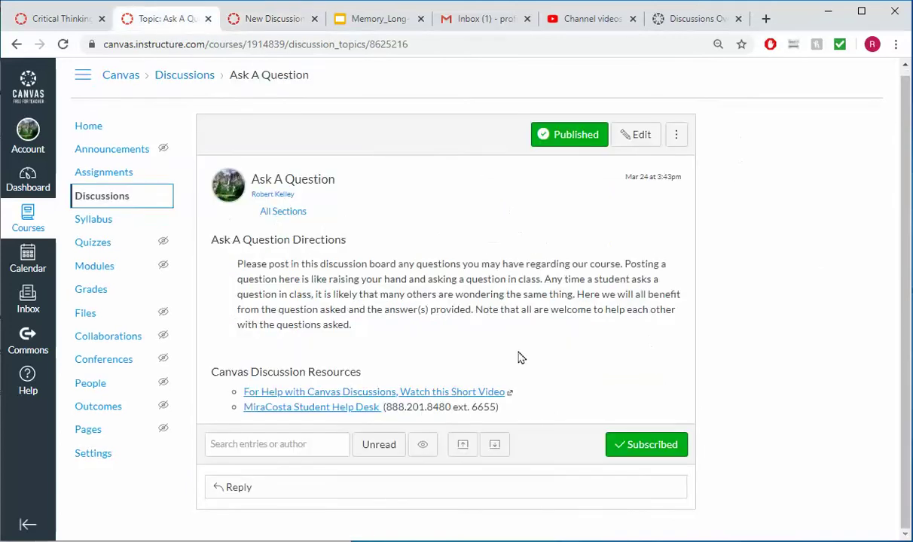
pyautogui.moveTo(501, 408); pyautogui.dragTo(181, 393)
pyautogui.hotkey('ctrl', 'c')
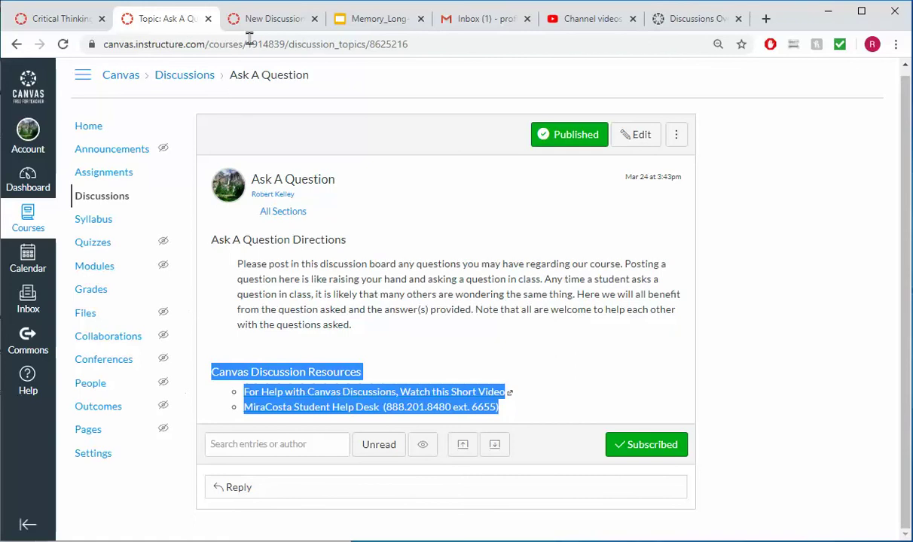
pyautogui.click(260, 18)
pyautogui.hotkey('ctrl', 'v')
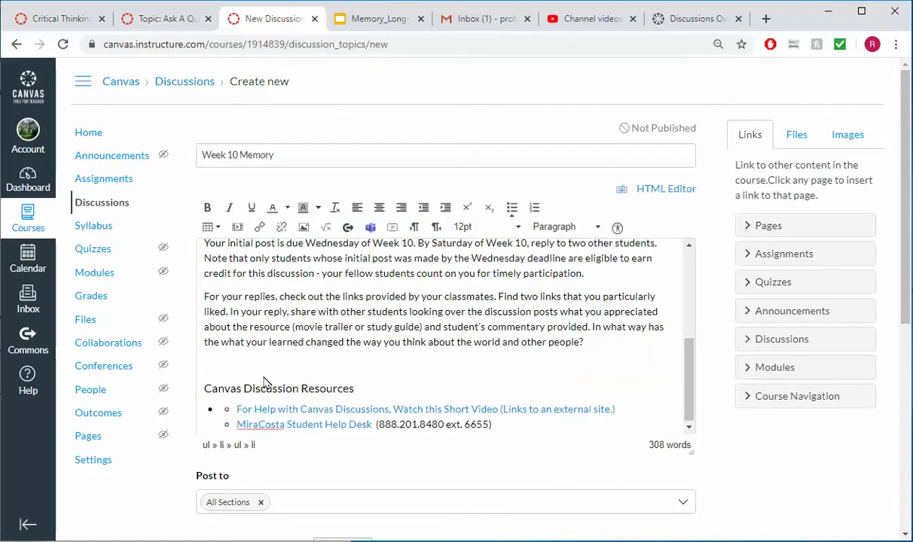
# Add the line "Week 10 Memory Discussion Board Directions" above the first paragraph of the discussion text.
pyautogui.scroll(5, 256, 369)
pyautogui.click(214, 258)
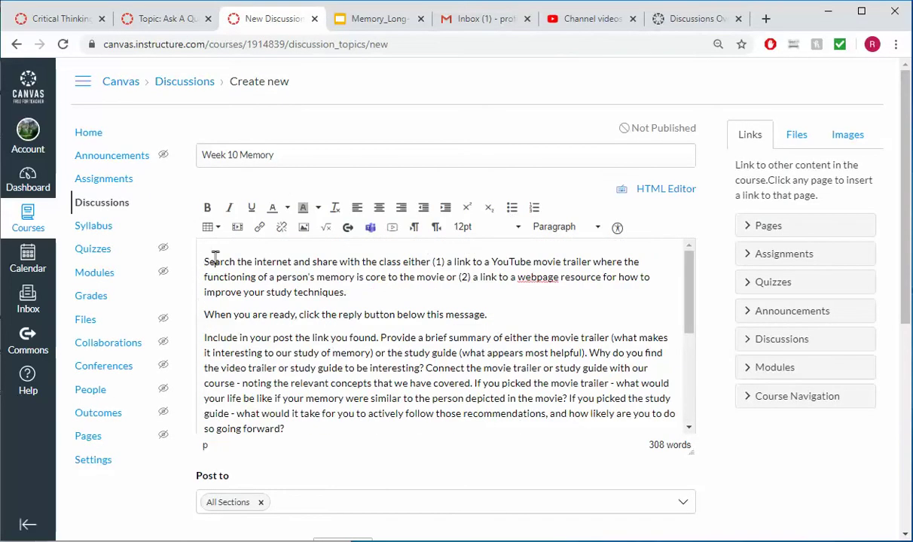
pyautogui.write('Week ')
pyautogui.write('10 Memory Disc')
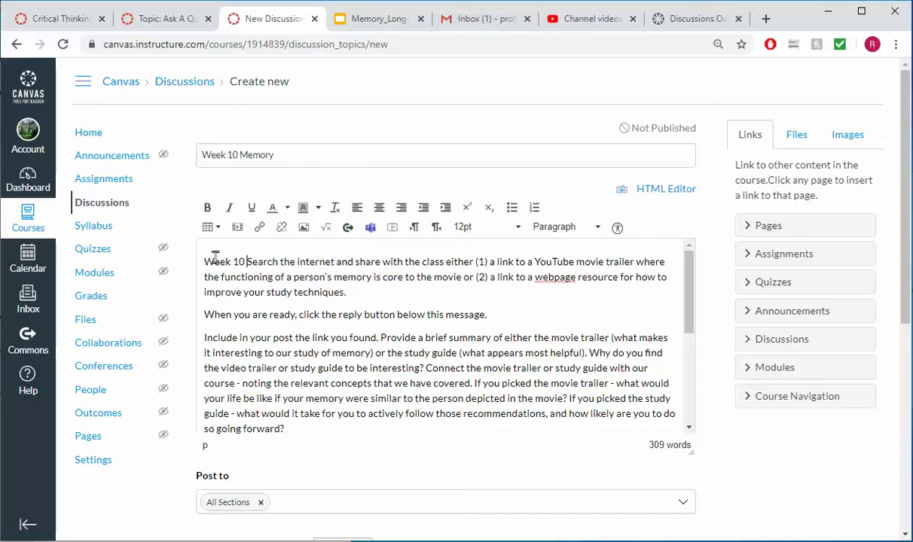
pyautogui.write('ussion Bo')
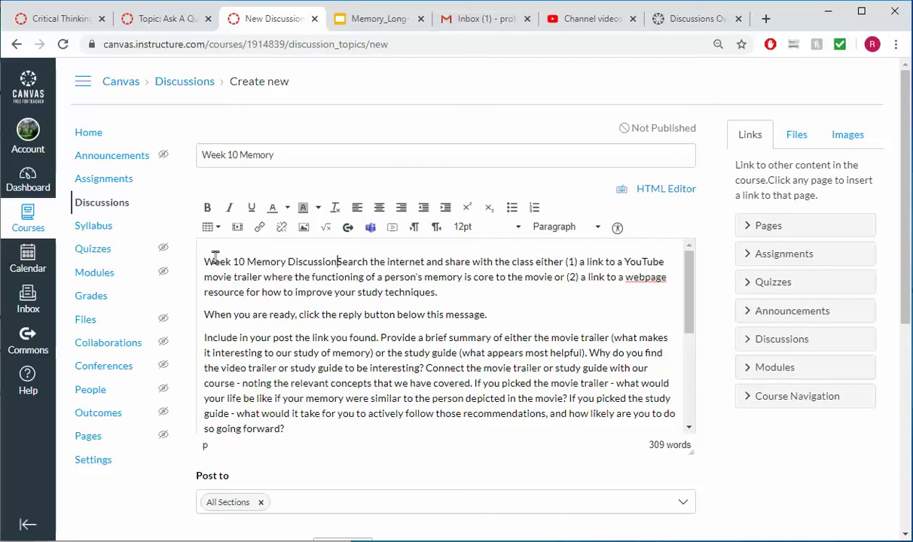
pyautogui.write('ard Directions')
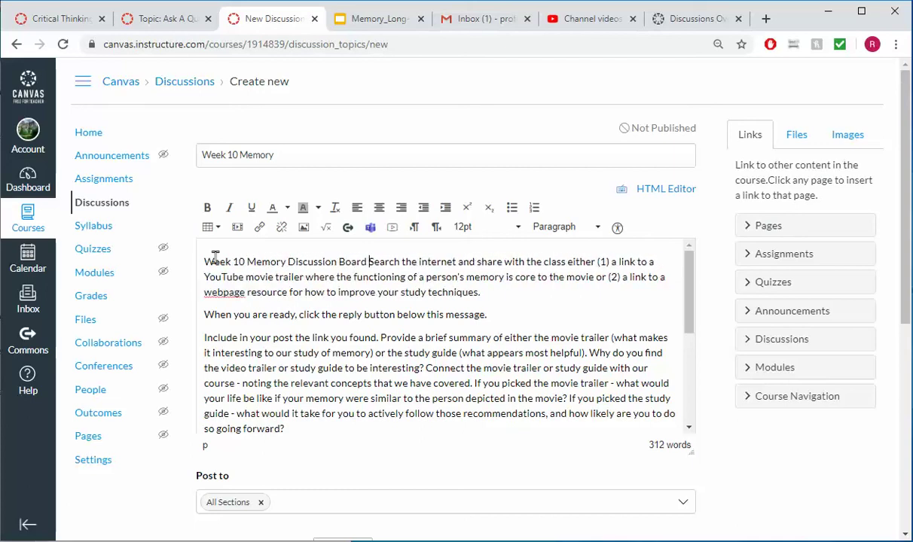
pyautogui.press('Return')
pyautogui.press('Up')
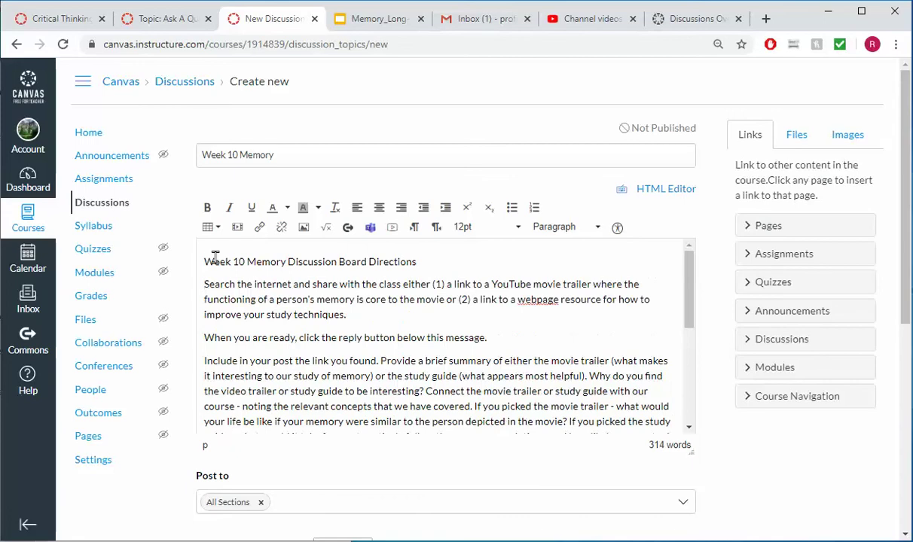
# Format the directions title line as Header 4 and remove or adjust nothing else except indenting the instruction paragraphs beneath it one level.
pyautogui.tripleClick(215, 258)
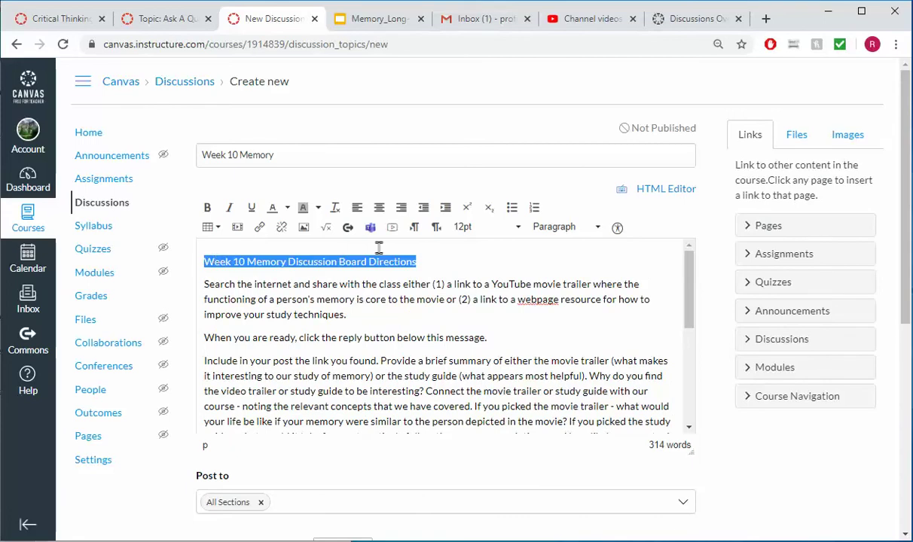
pyautogui.click(550, 227)
pyautogui.click(566, 331)
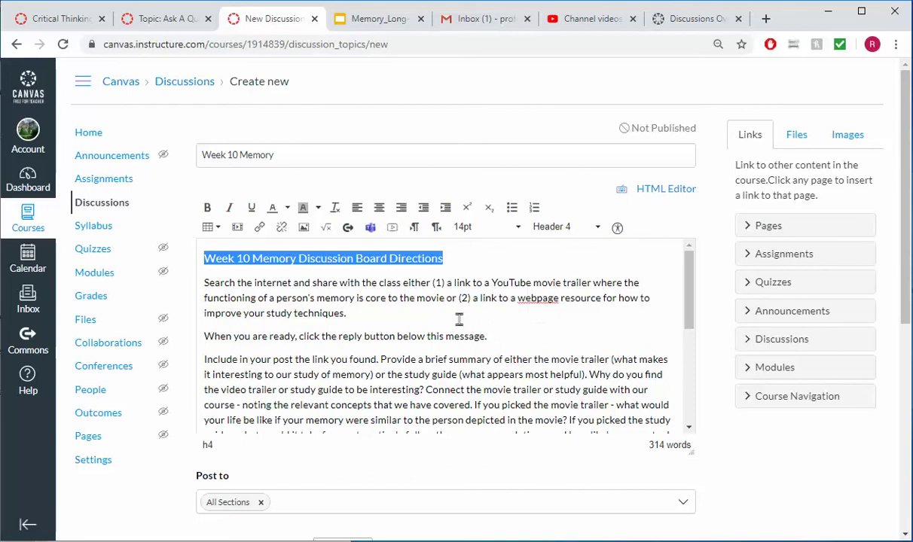
pyautogui.moveTo(203, 286); pyautogui.dragTo(693, 366)
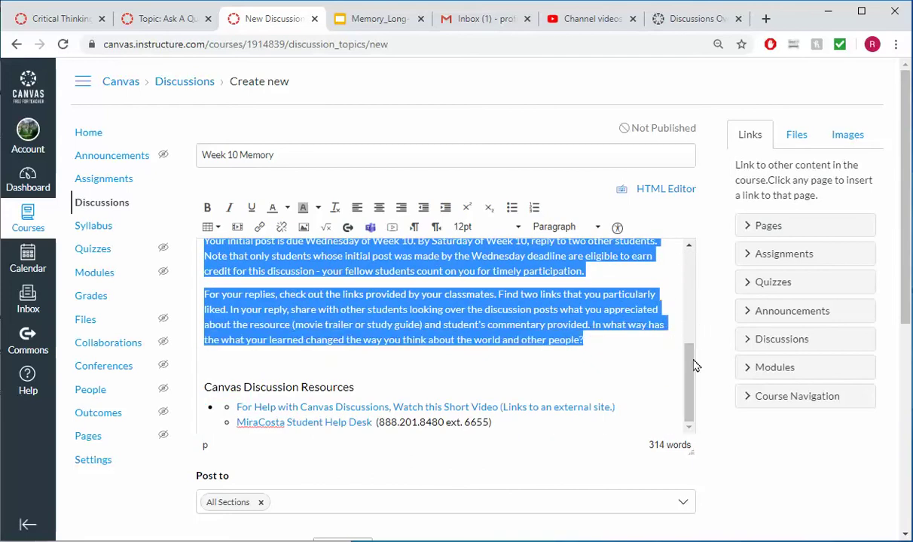
pyautogui.click(424, 207)
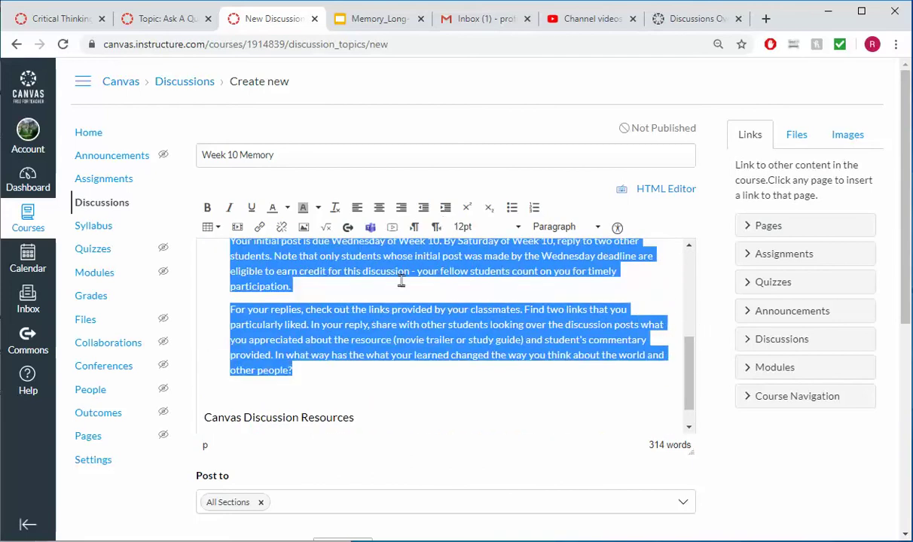
# Remove the nested bullets from the help video and MiraCosta Student Help Desk lines under Canvas Discussion Resources.
pyautogui.scroll(-1, 336, 373)
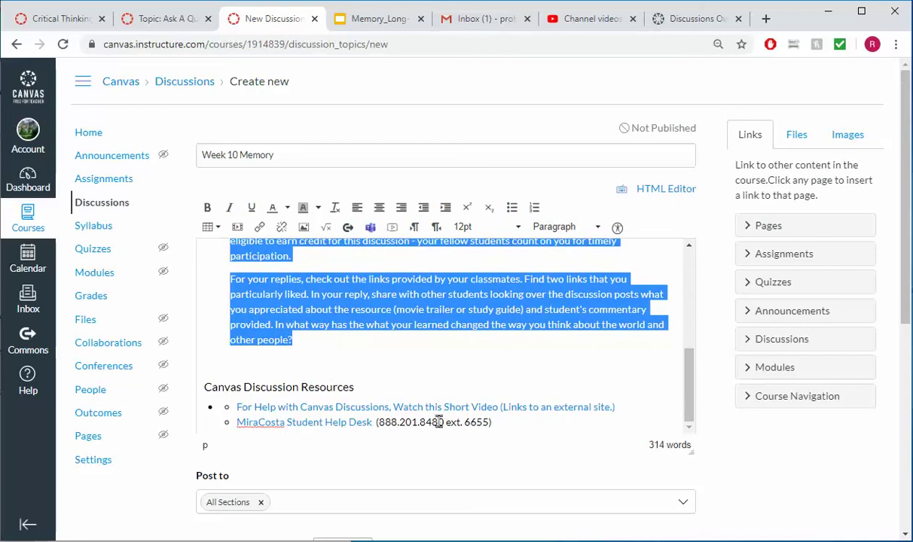
pyautogui.click(229, 409)
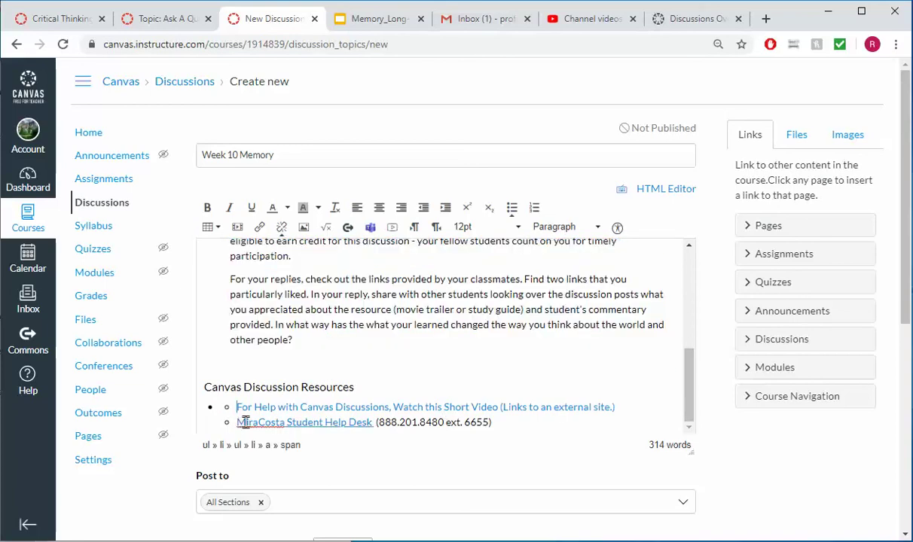
pyautogui.click(513, 209)
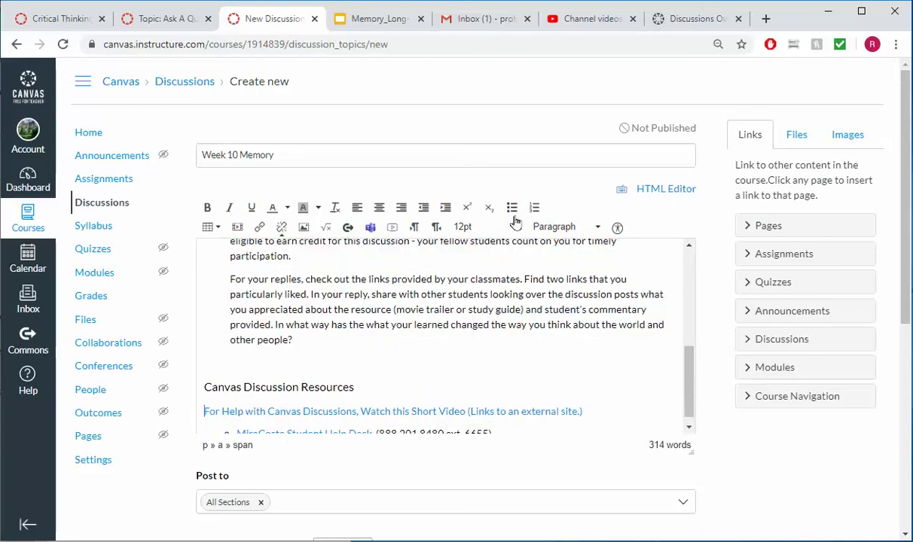
pyautogui.scroll(-2, 515, 223)
pyautogui.click(326, 282)
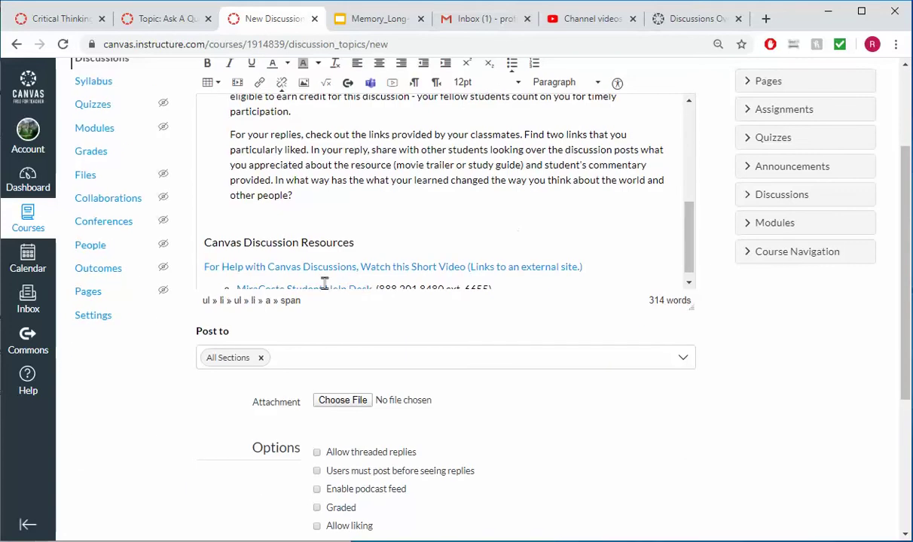
pyautogui.click(513, 67)
# Delete "(Links to an external site.)" from the end of the Canvas Discussions help video line.
pyautogui.click(463, 255)
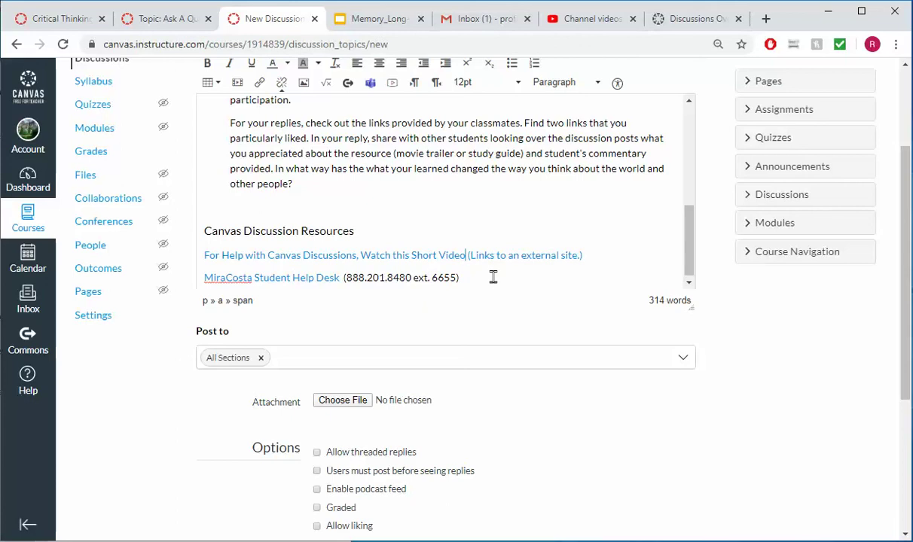
pyautogui.hotkey('shift', 'End')
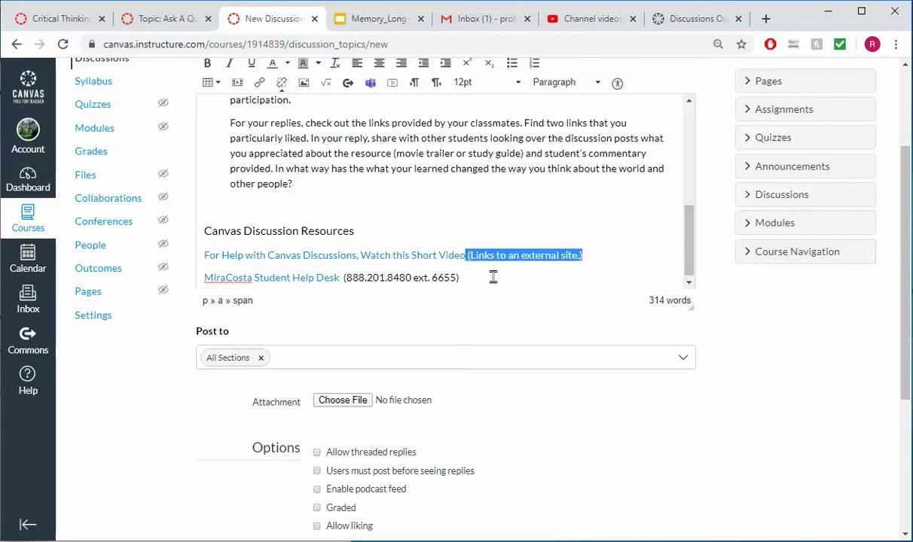
pyautogui.press('Delete')
# Format the help video and Student Help Desk lines together as one bulleted list indented one level.
pyautogui.click(493, 277)
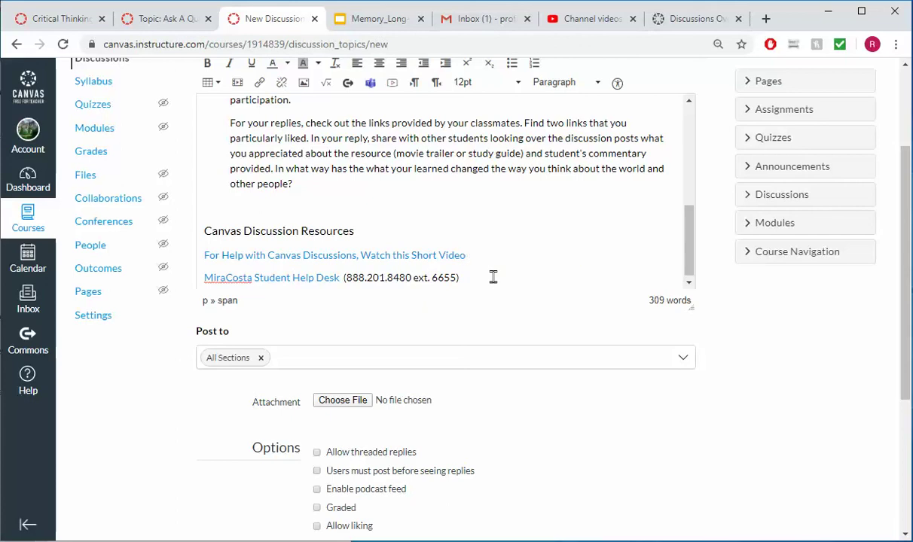
pyautogui.hotkey('shift', 'Up')
pyautogui.hotkey('shift', 'Home')
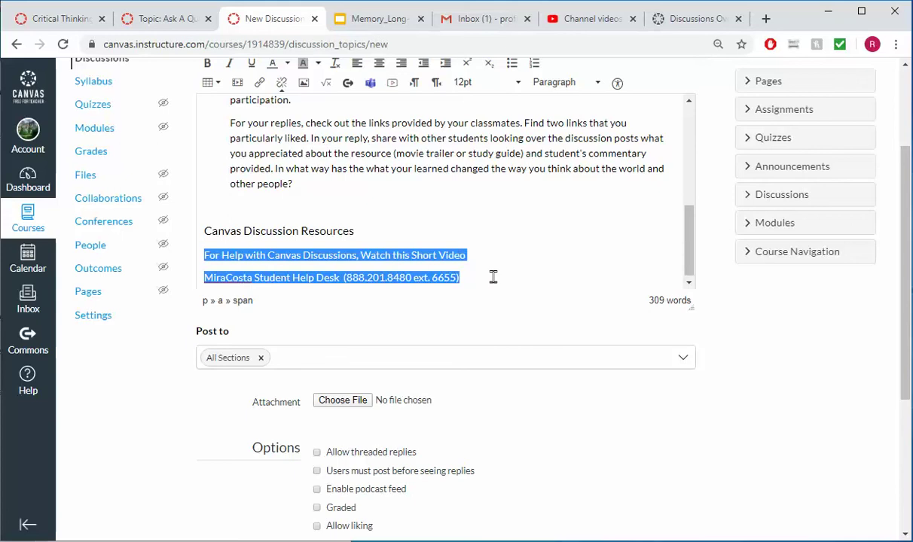
pyautogui.click(511, 65)
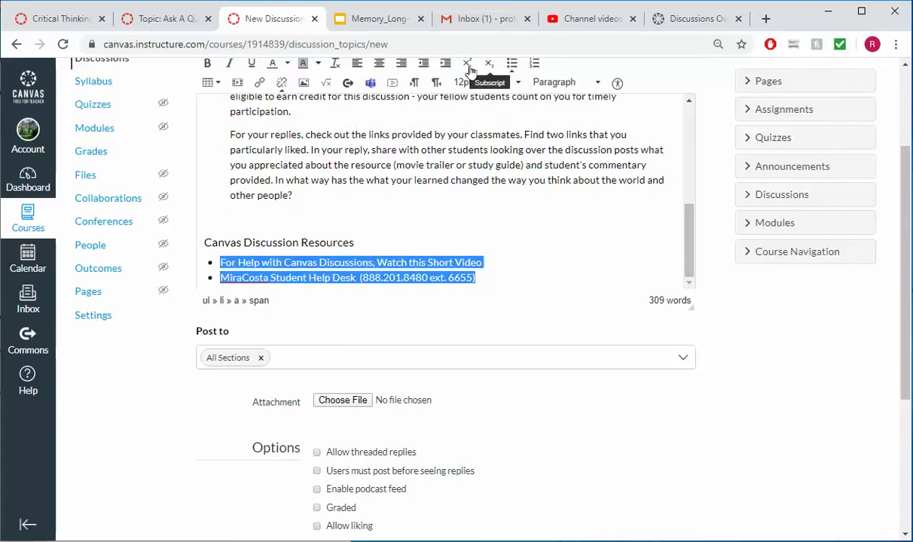
# Enable the "Allow threaded replies" and "Graded" options for the discussion.
pyautogui.scroll(-3, 443, 180)
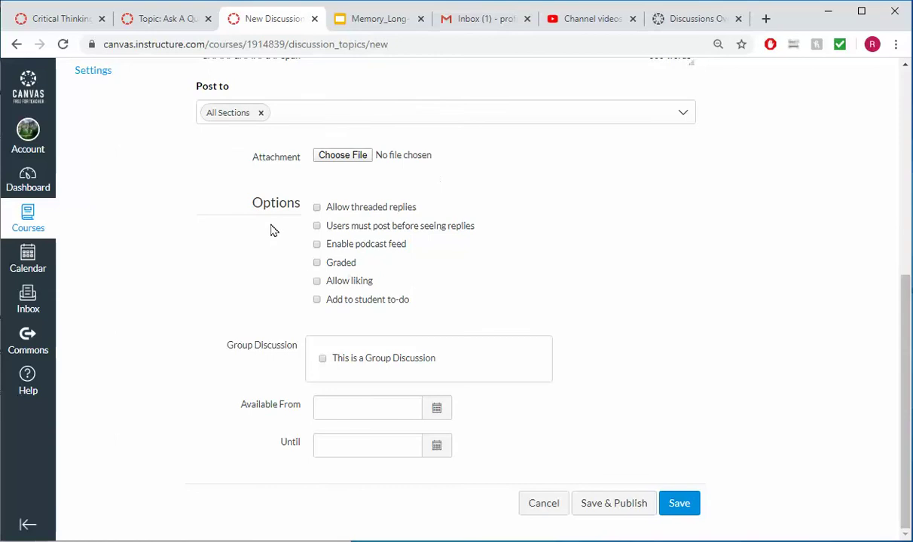
pyautogui.click(316, 208)
pyautogui.click(317, 262)
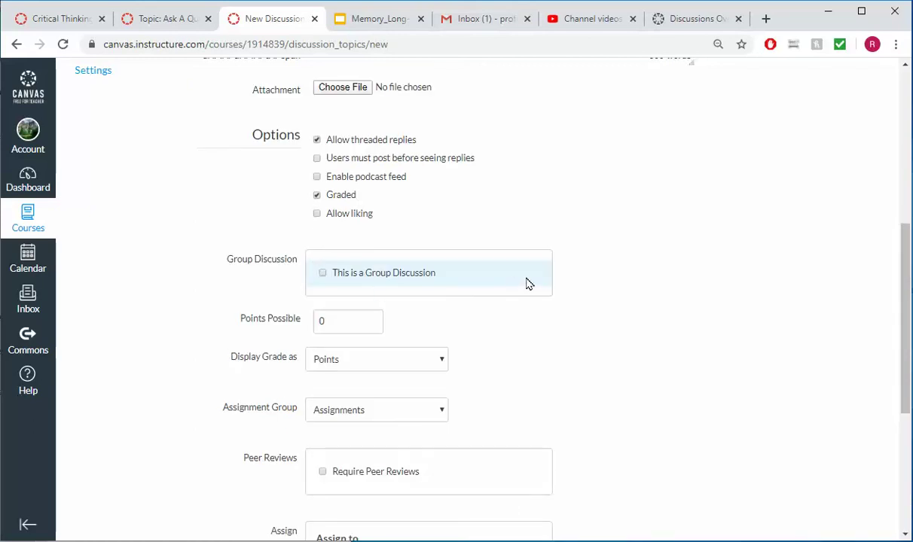
# Set the points possible to 10 and display the grade as Percentage.
pyautogui.scroll(-1, 534, 442)
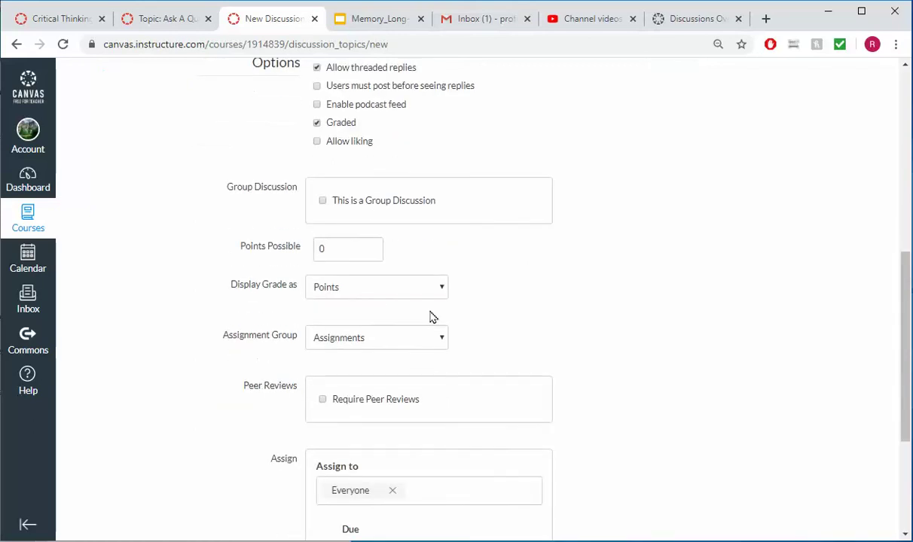
pyautogui.moveTo(359, 250); pyautogui.dragTo(230, 230)
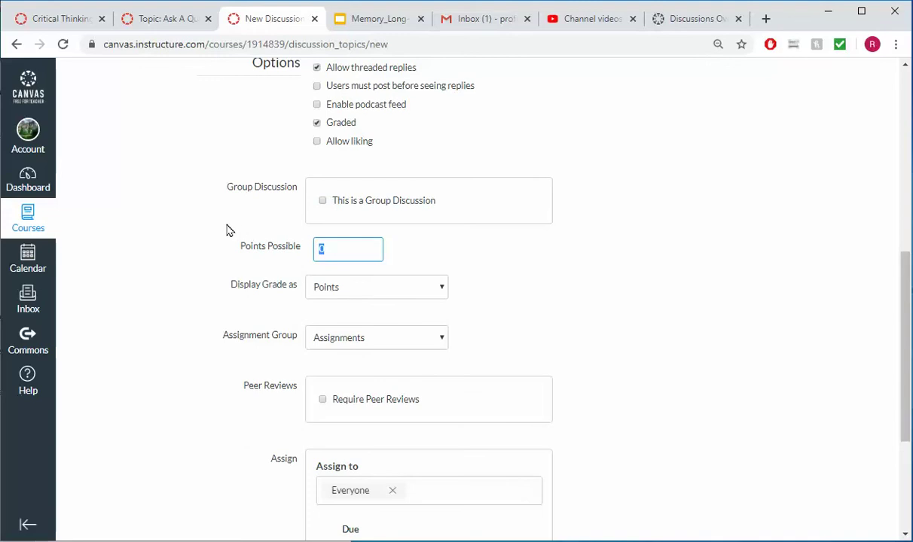
pyautogui.click(757, 334)
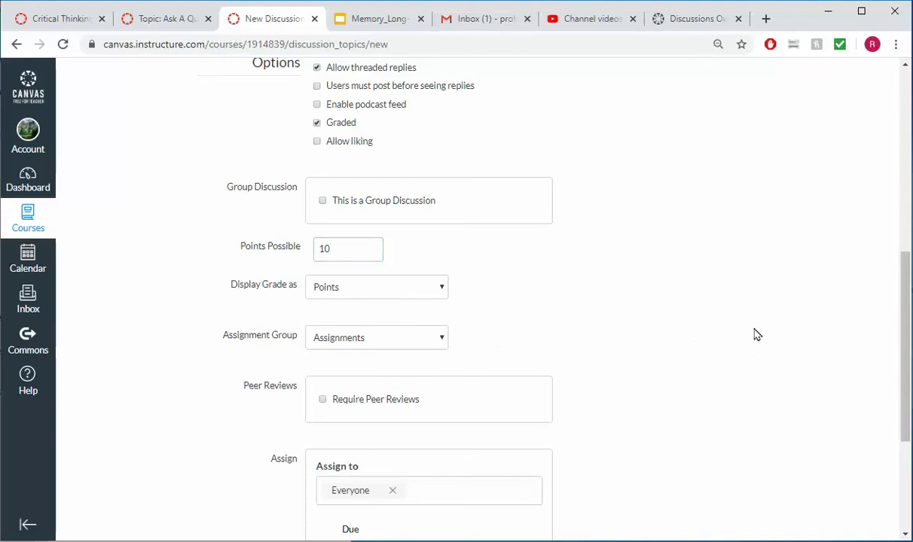
pyautogui.click(443, 295)
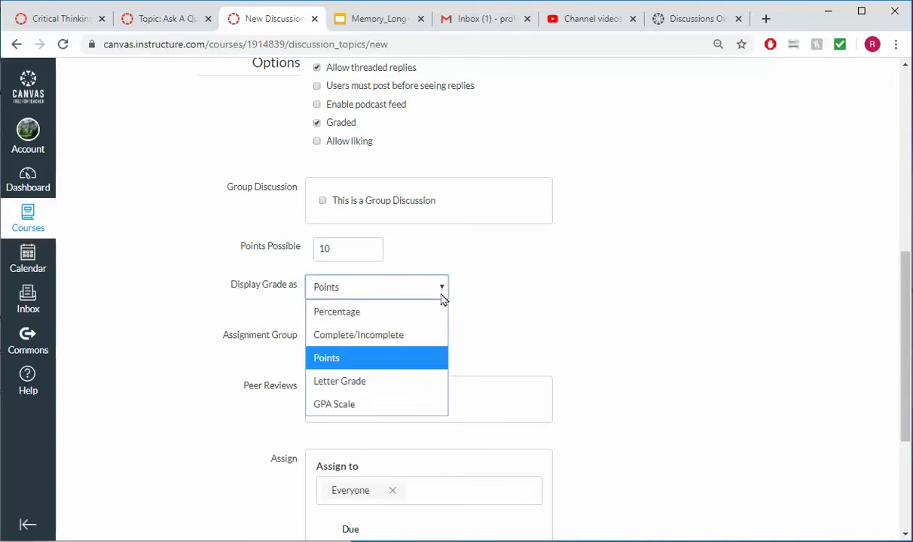
pyautogui.click(363, 311)
pyautogui.click(665, 368)
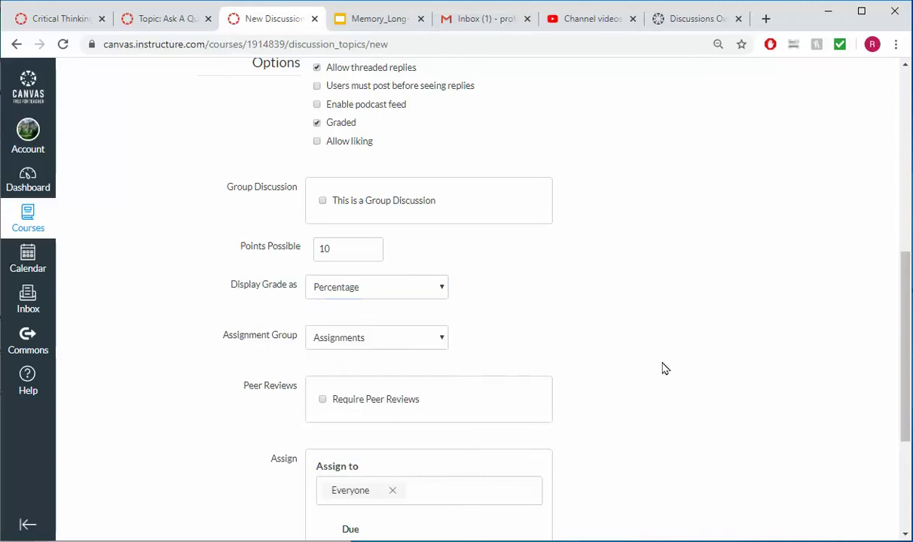
# Set the discussion's due date for Everyone to April 1, 2020 at 11:59pm.
pyautogui.scroll(-3, 665, 369)
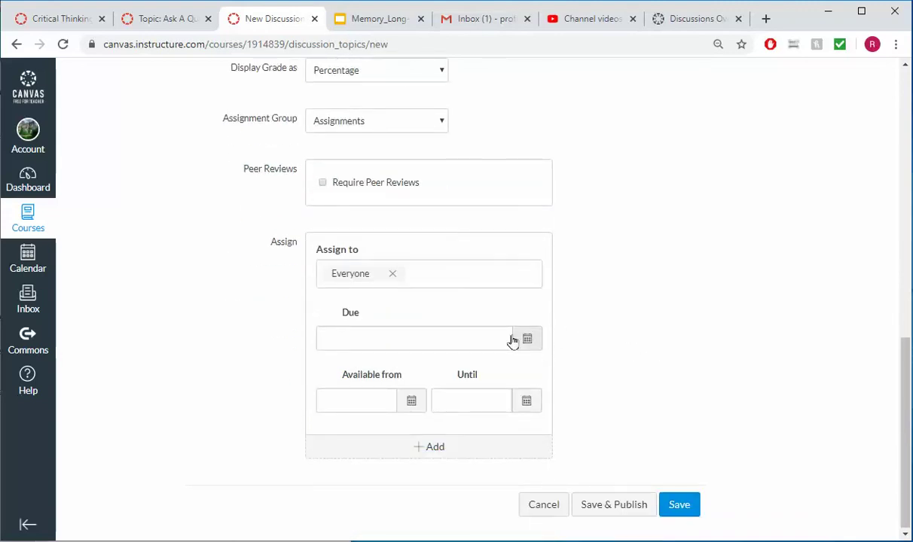
pyautogui.click(523, 351)
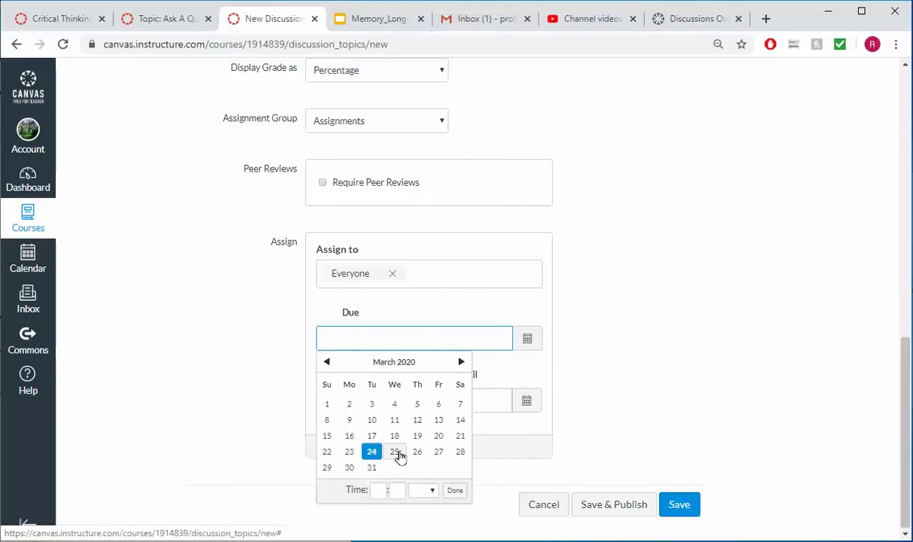
pyautogui.click(461, 363)
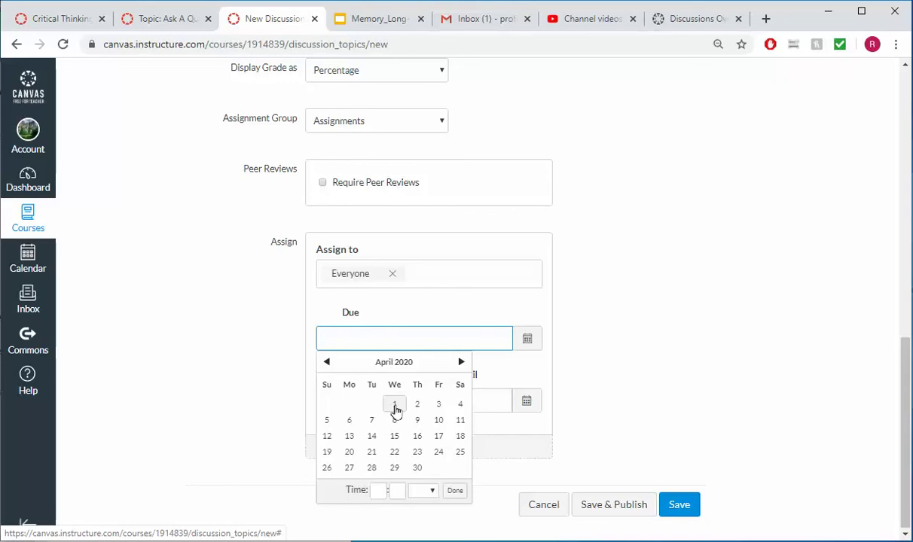
pyautogui.click(394, 406)
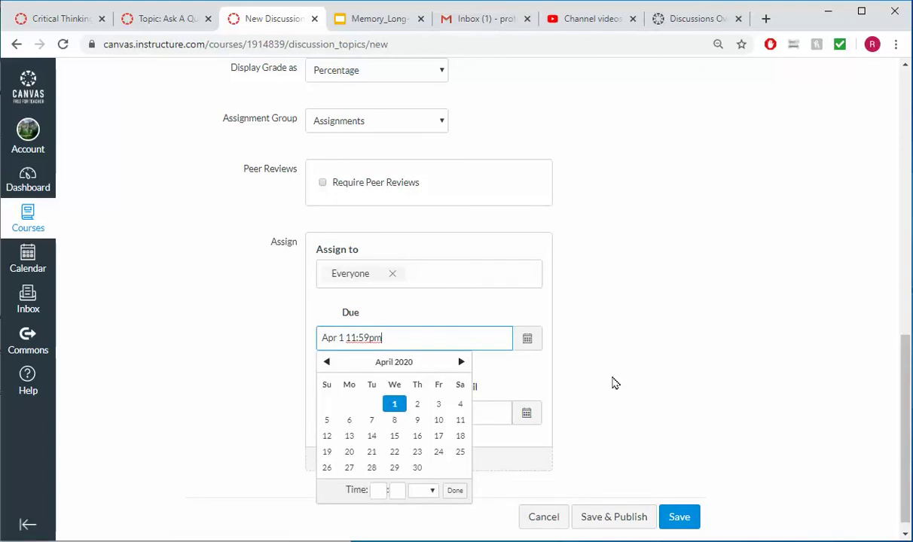
# Review the discussion's text and settings, then save and publish it.
pyautogui.scroll(3, 461, 411)
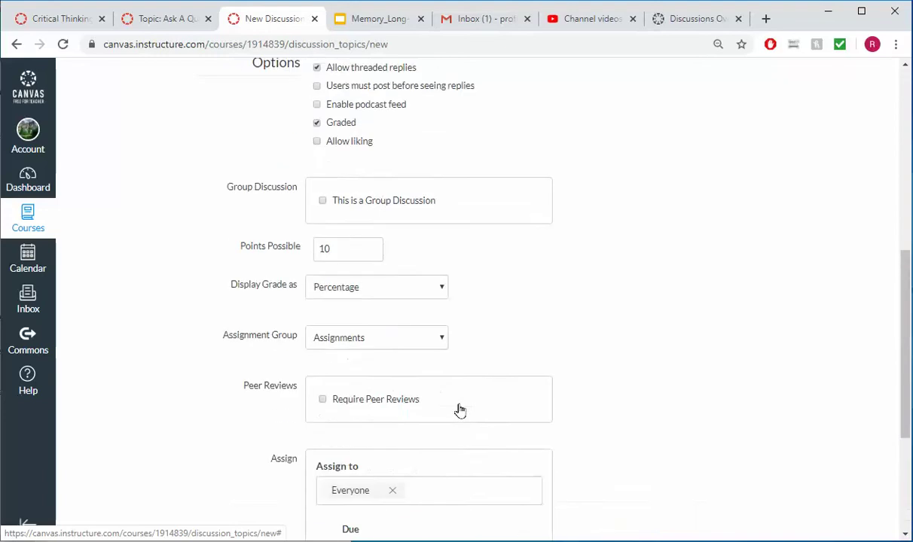
pyautogui.scroll(5, 460, 411)
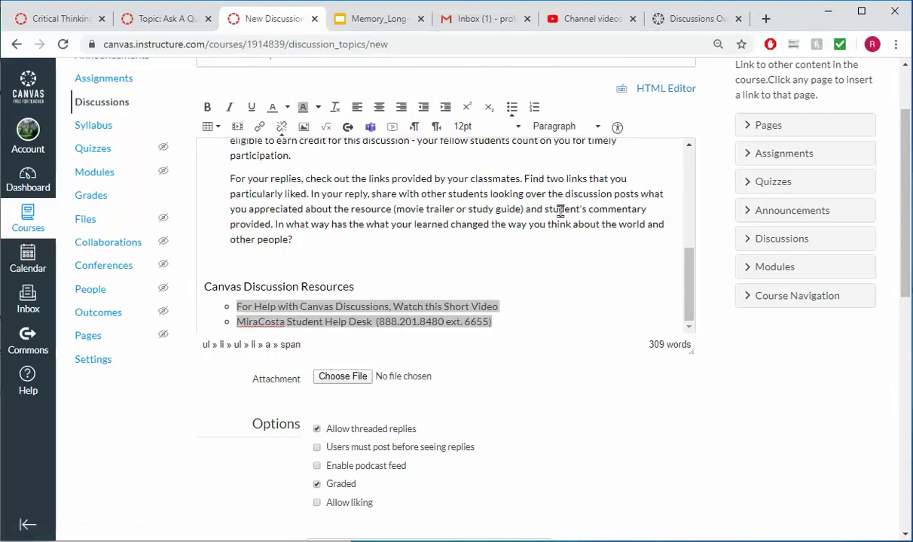
pyautogui.scroll(-8, 636, 450)
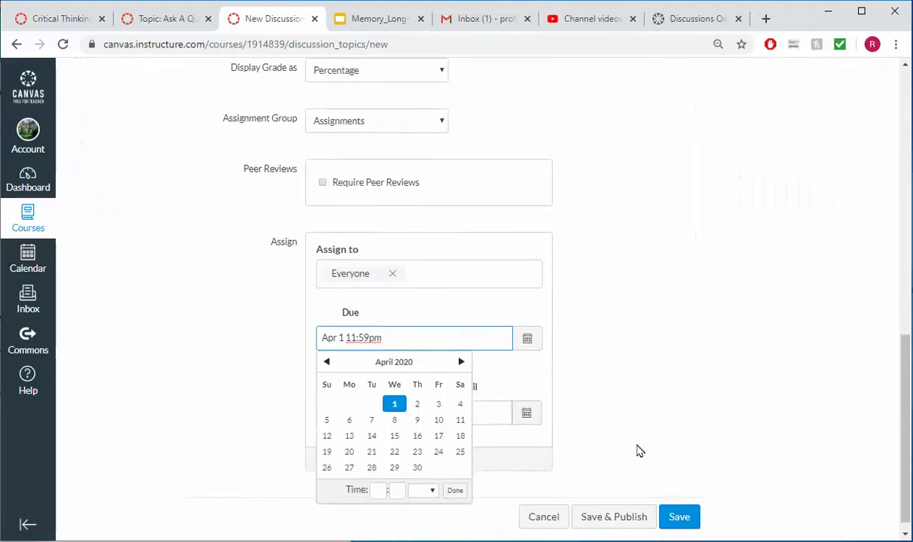
pyautogui.click(656, 413)
pyautogui.click(625, 505)
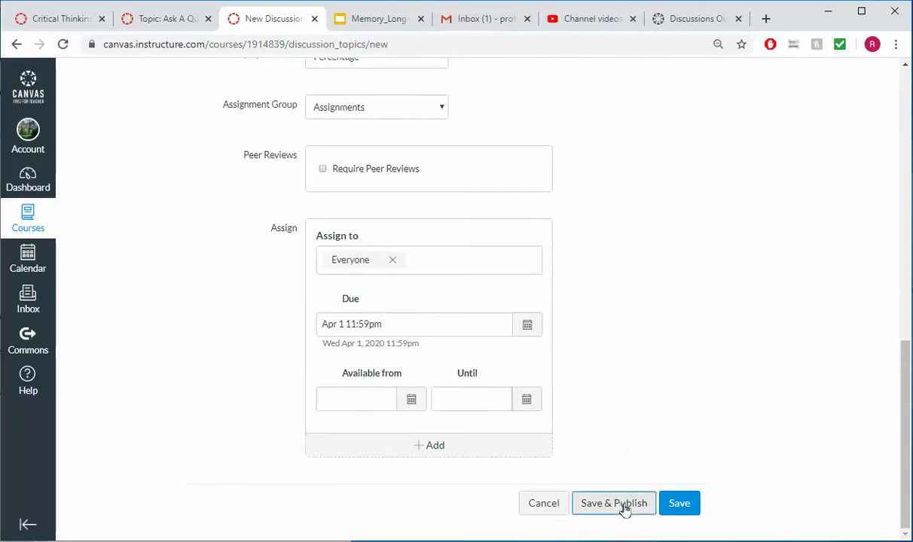